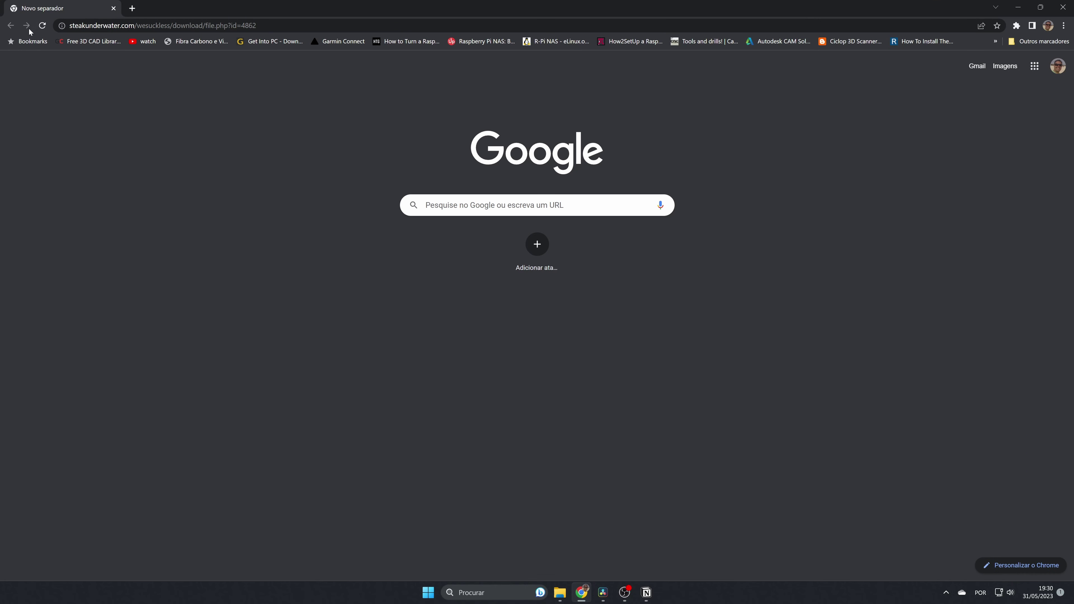
Download Reactor-Installer.lua in Chrome and save it into the Reactor Plugin for DR folder.
left_click(106, 25)
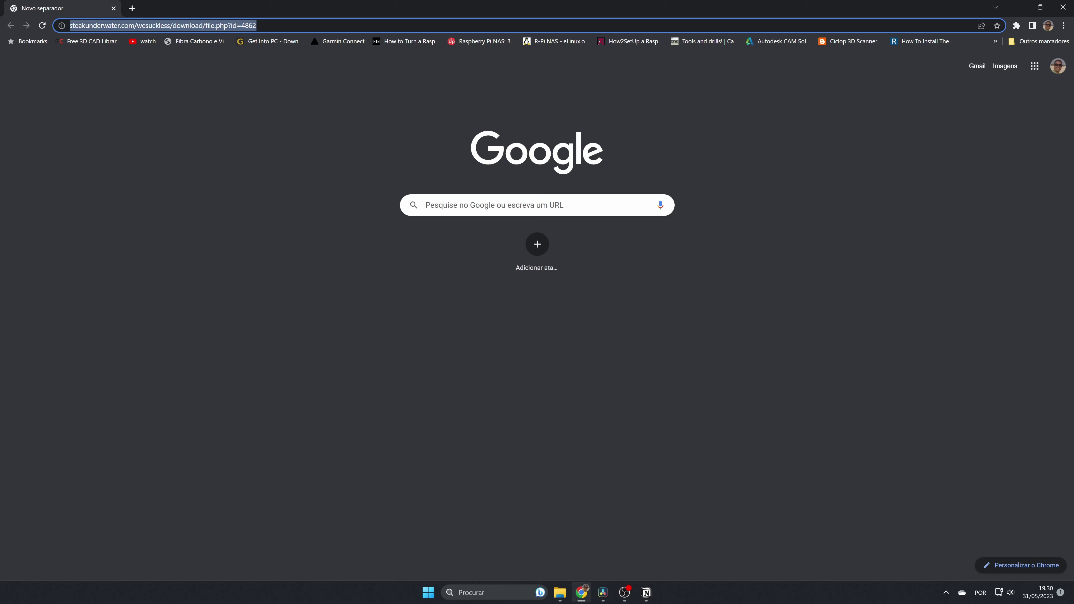
key("Return")
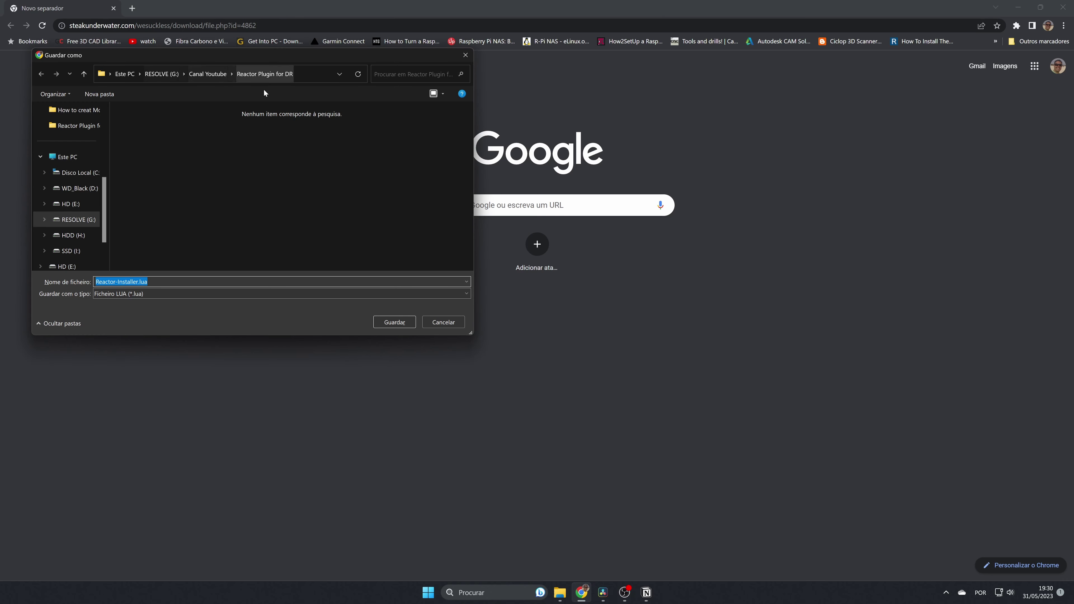
left_click(400, 323)
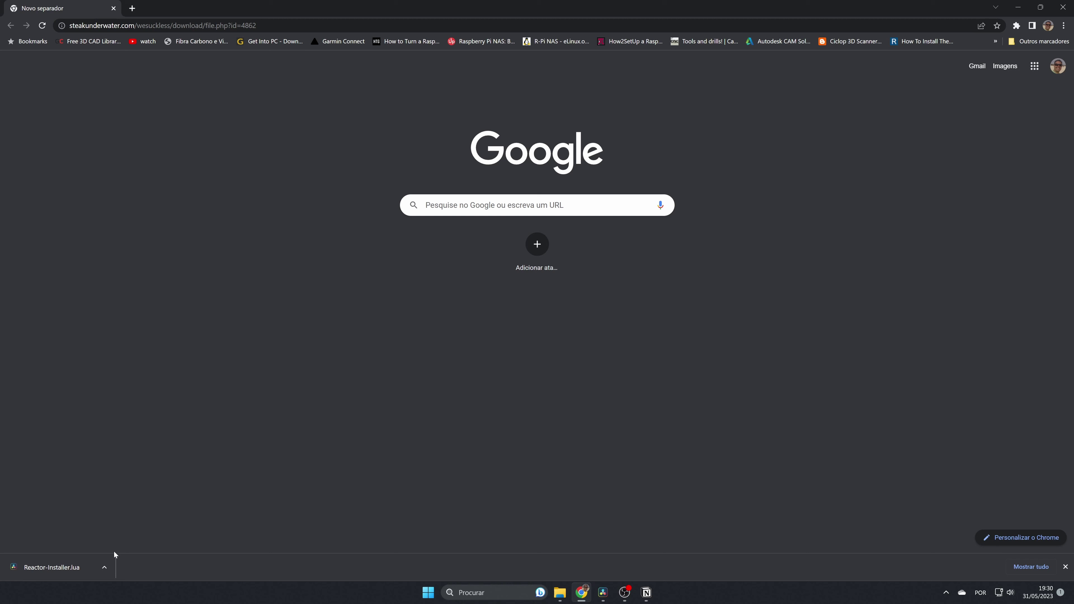
Show the downloaded Reactor-Installer.lua in its folder, then return to DaVinci Resolve's Fusion page.
left_click(104, 568)
left_click(112, 531)
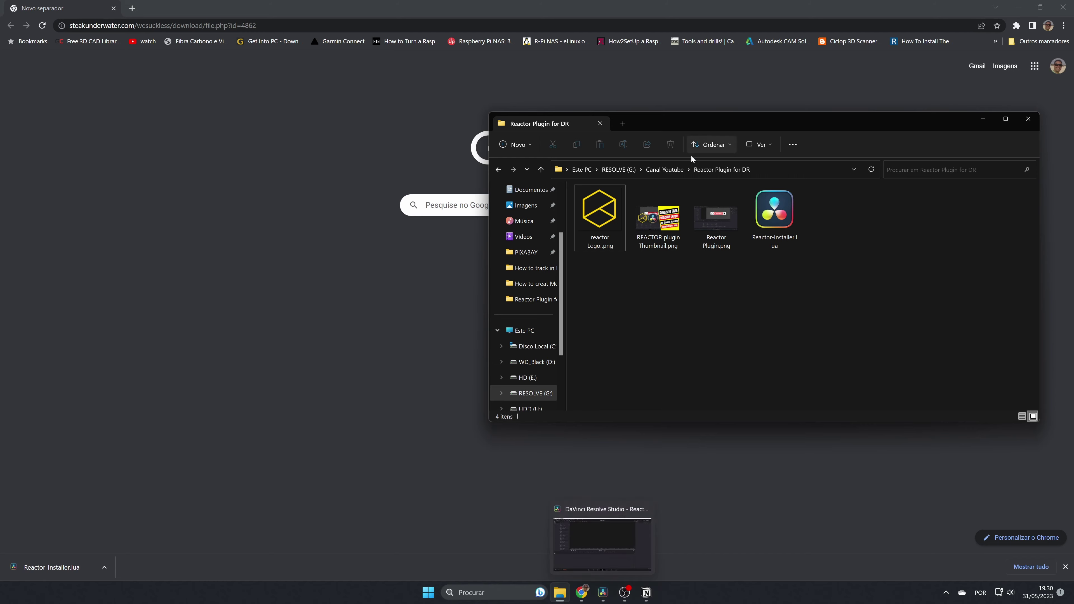
left_click(603, 592)
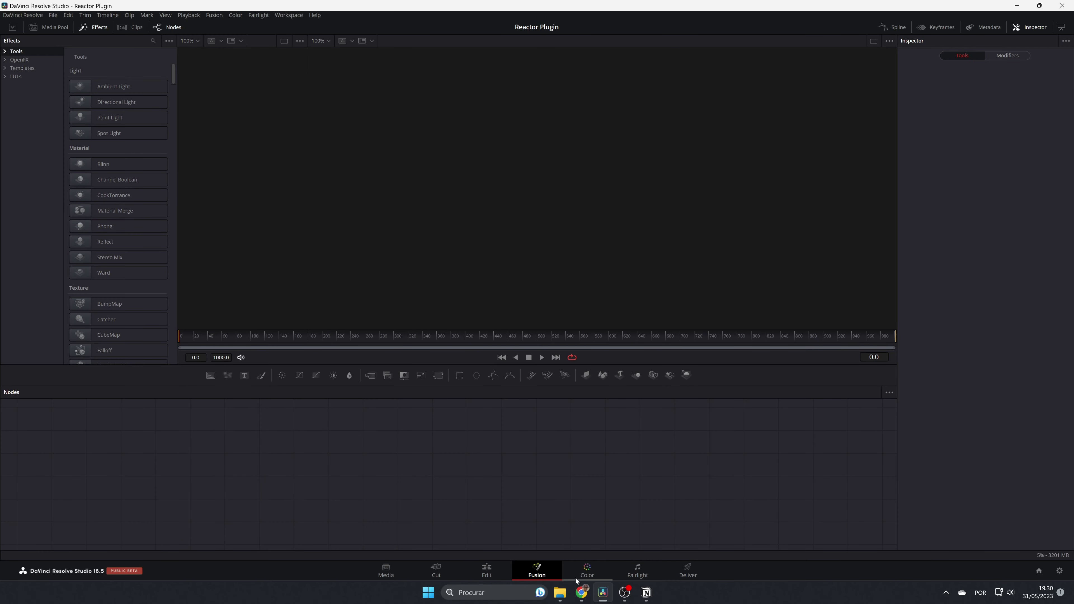
Drop Reactor-Installer.lua from Explorer onto the Fusion Nodes panel and choose Install and Launch.
left_click(559, 594)
left_click_drag(831, 119, 884, 75)
left_click_drag(840, 156, 351, 472)
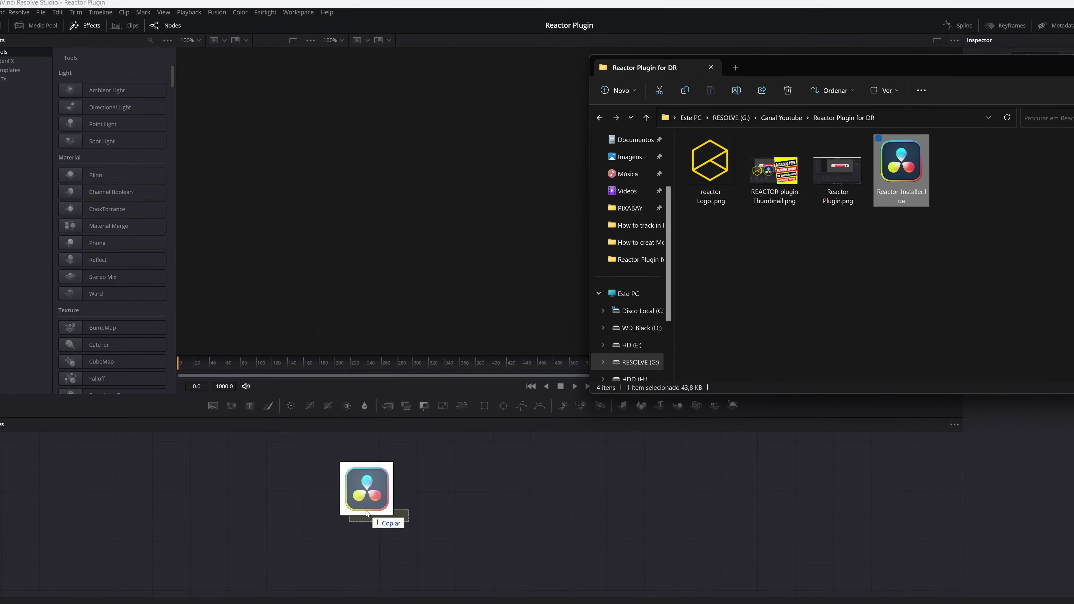
left_click_drag(366, 512, 366, 513)
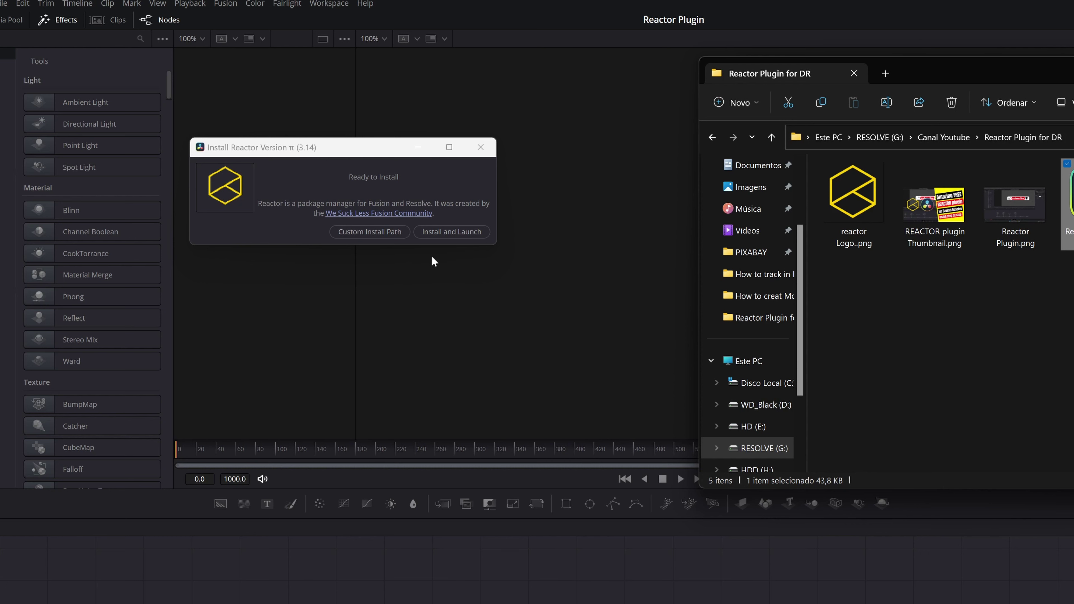
left_click(446, 235)
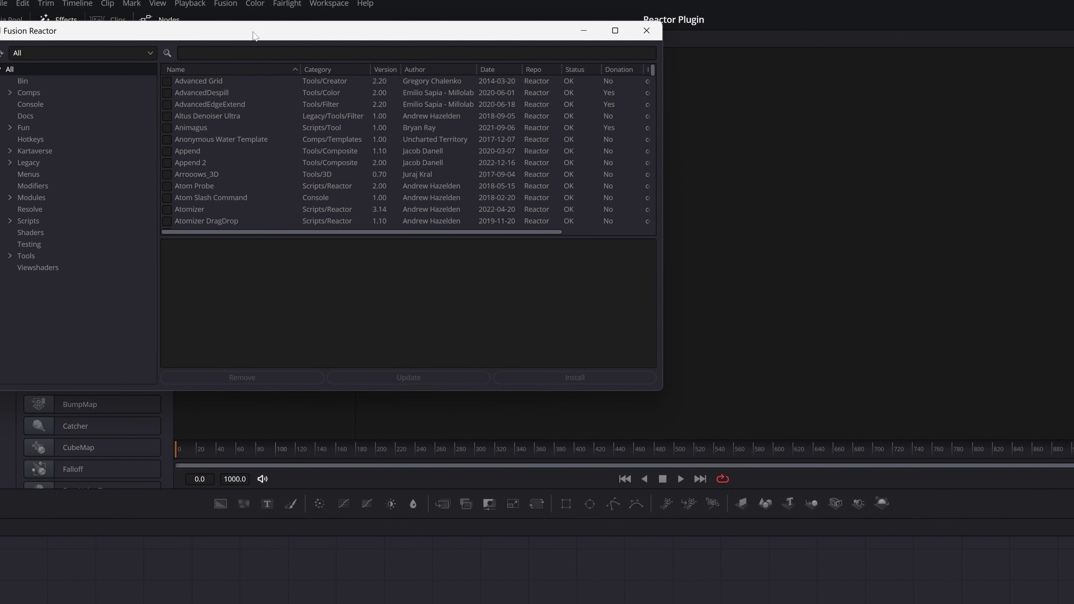
Filter Reactor's Tools category with the search term 'glow'.
left_click_drag(266, 34, 607, 123)
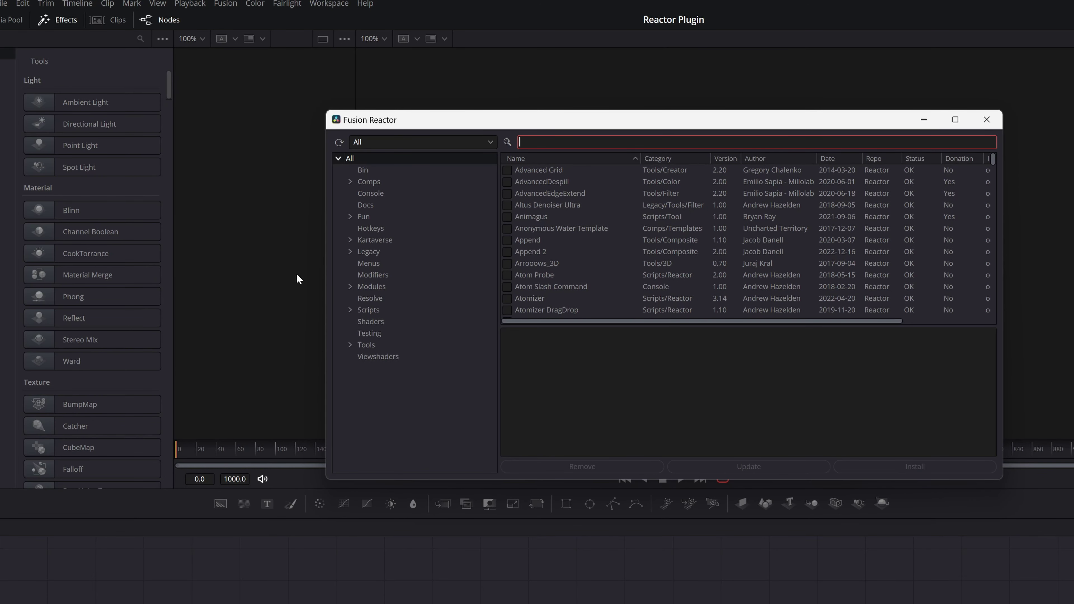
left_click(363, 345)
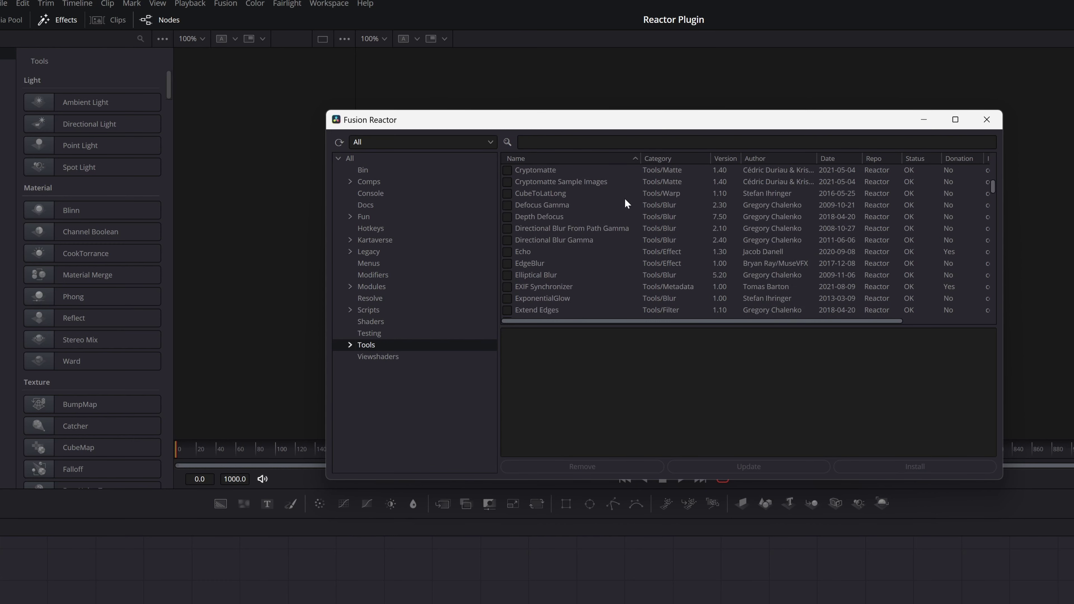
left_click(596, 142)
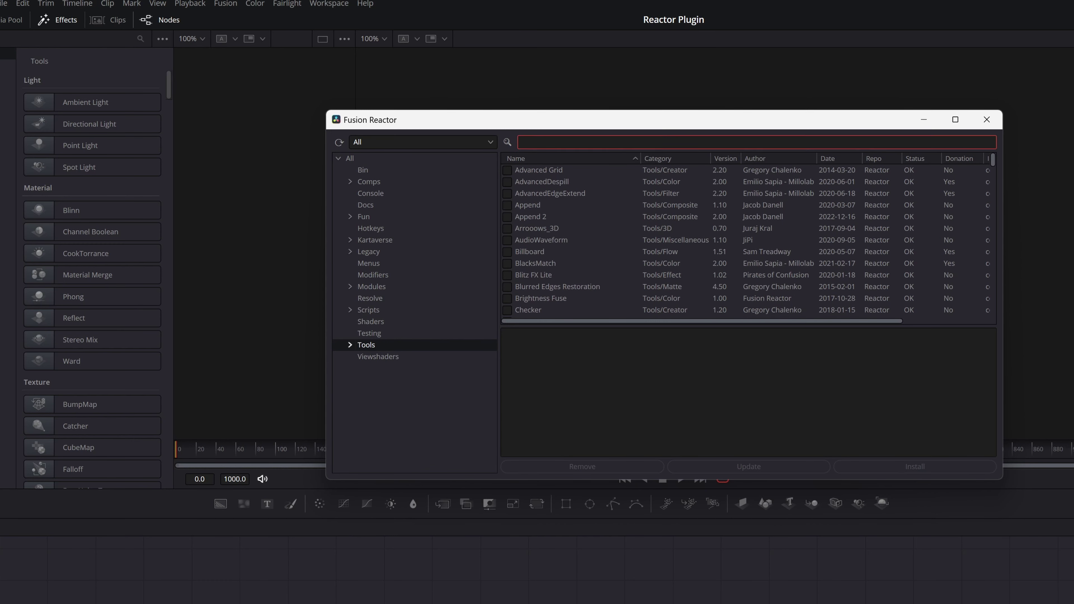
type("glow")
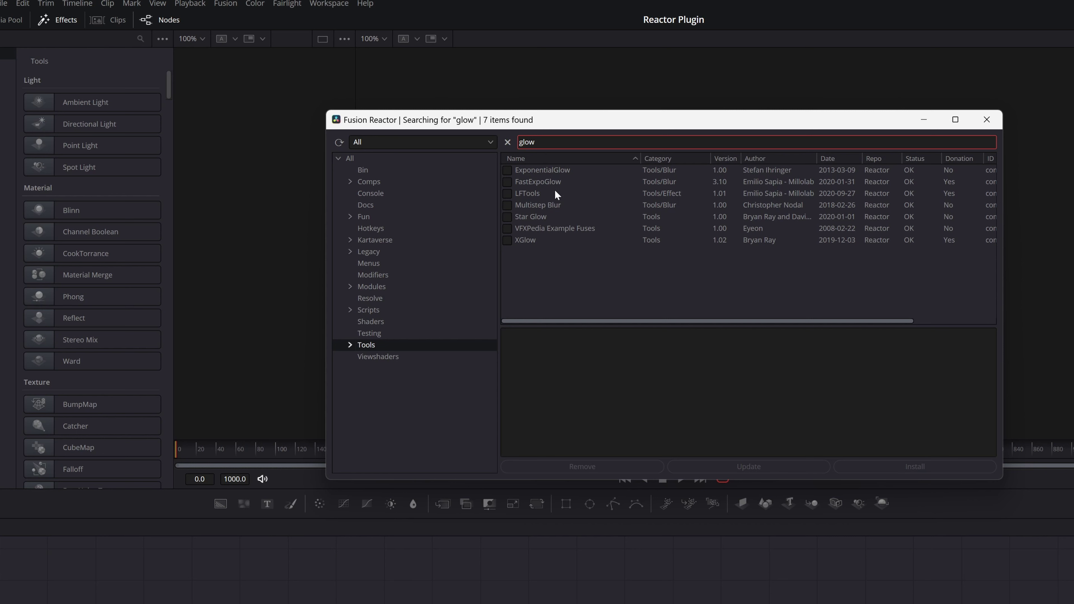
View FastExpoGlow's details, then search Reactor's packages for 'tracker'.
left_click(561, 183)
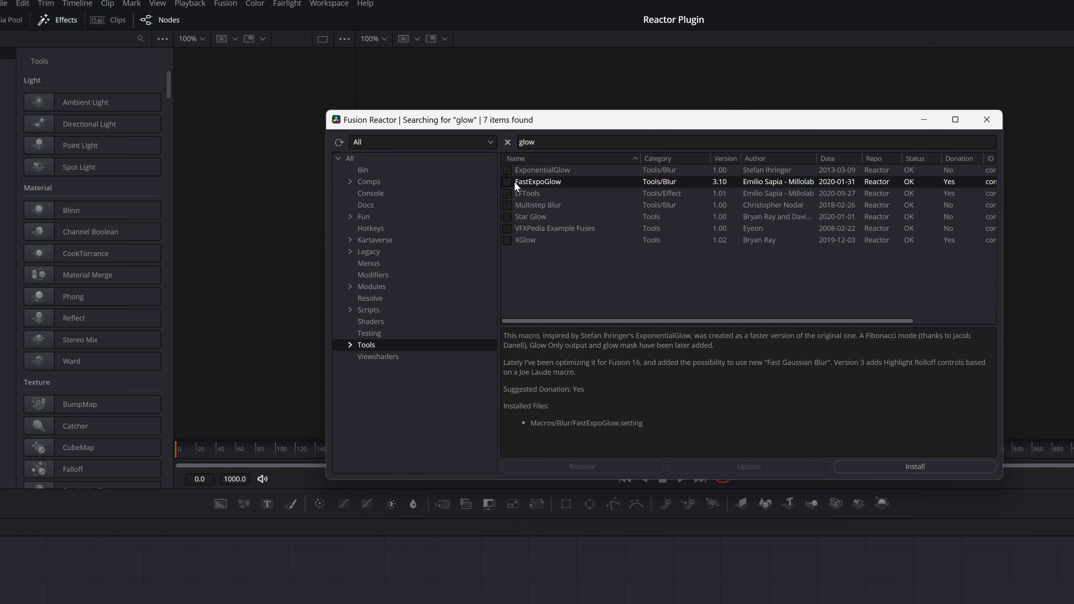
key("Tab")
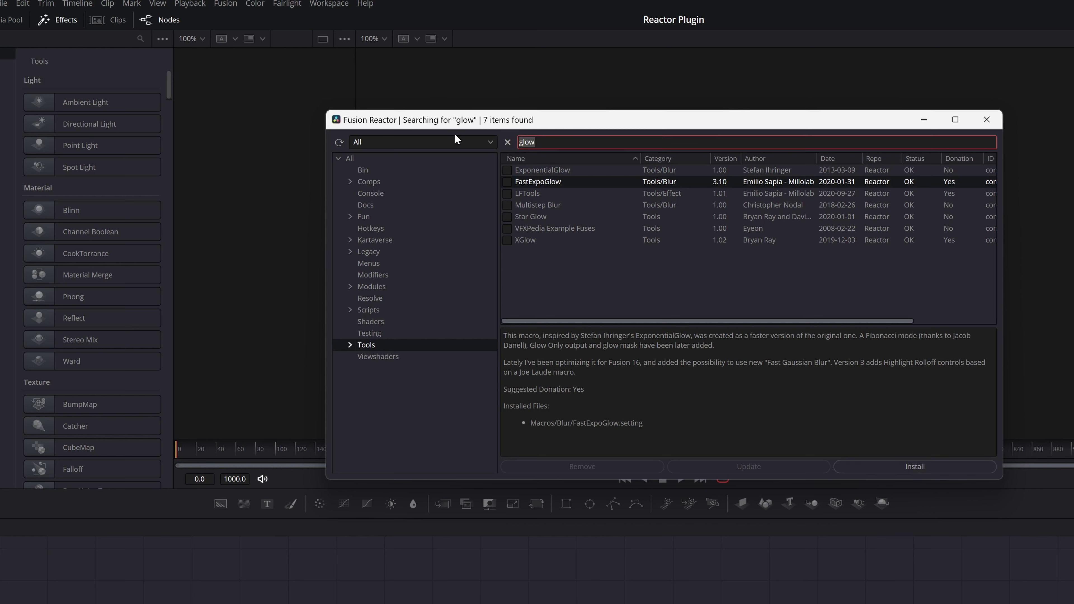
type("s")
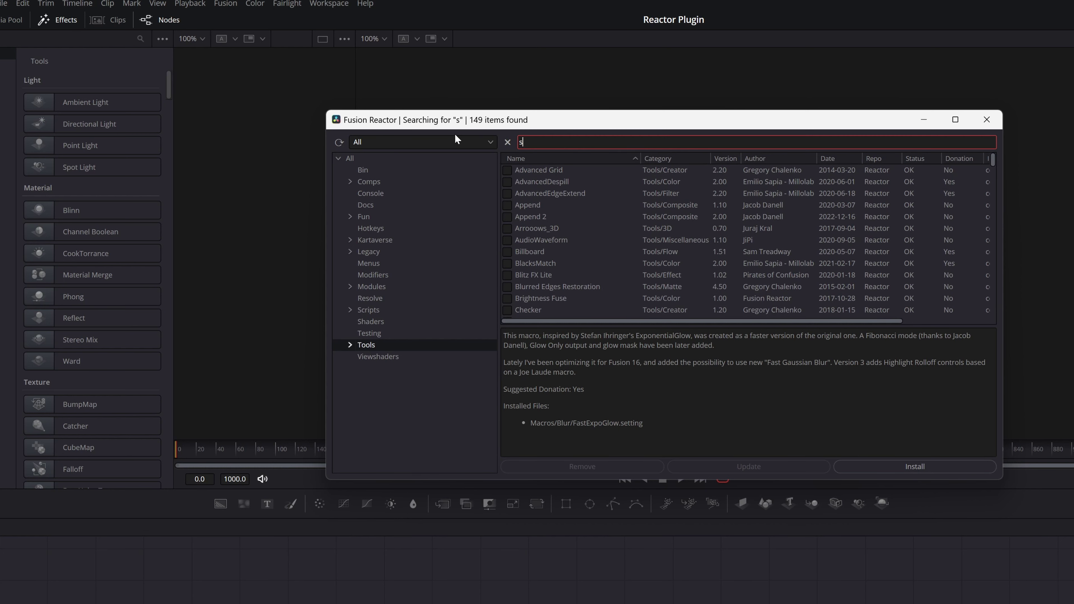
key("BackSpace")
type("tracker")
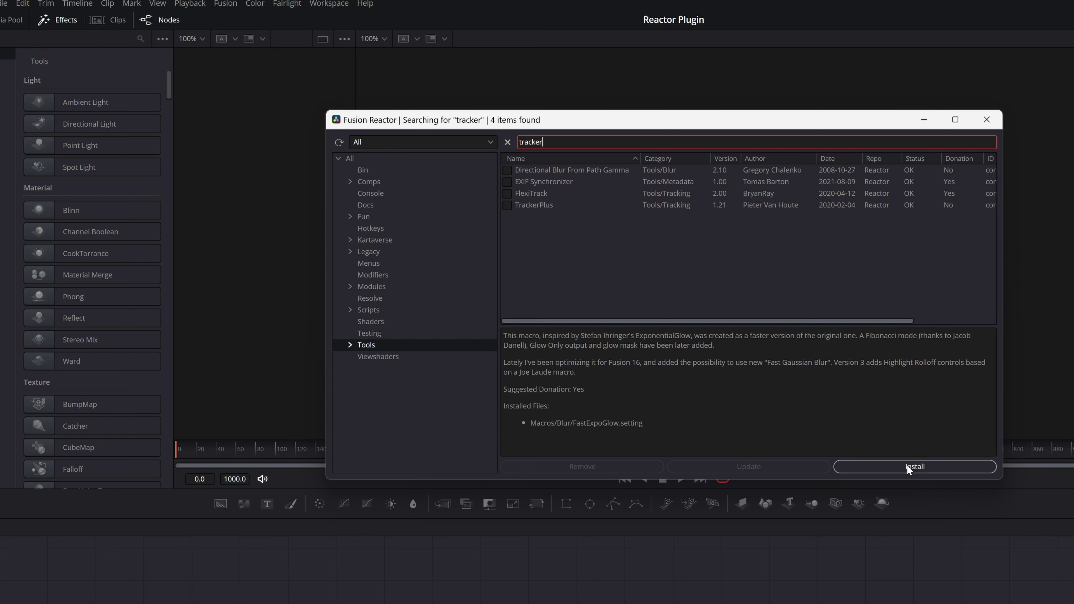
Install the TrackerPlus package and clear the search so all packages list again.
left_click(507, 204)
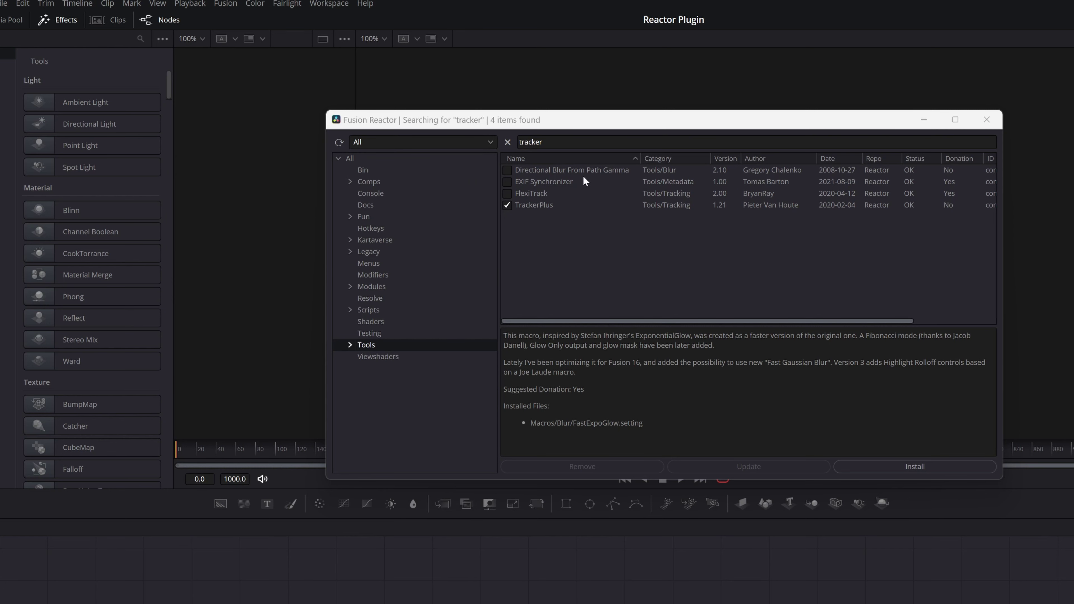
double_click(531, 142)
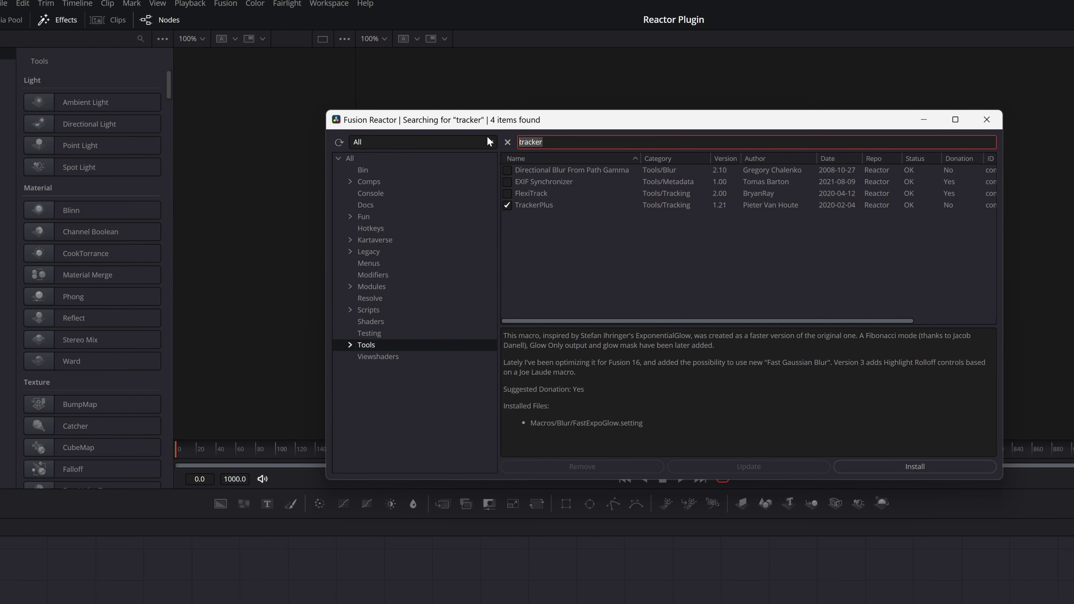
key("BackSpace")
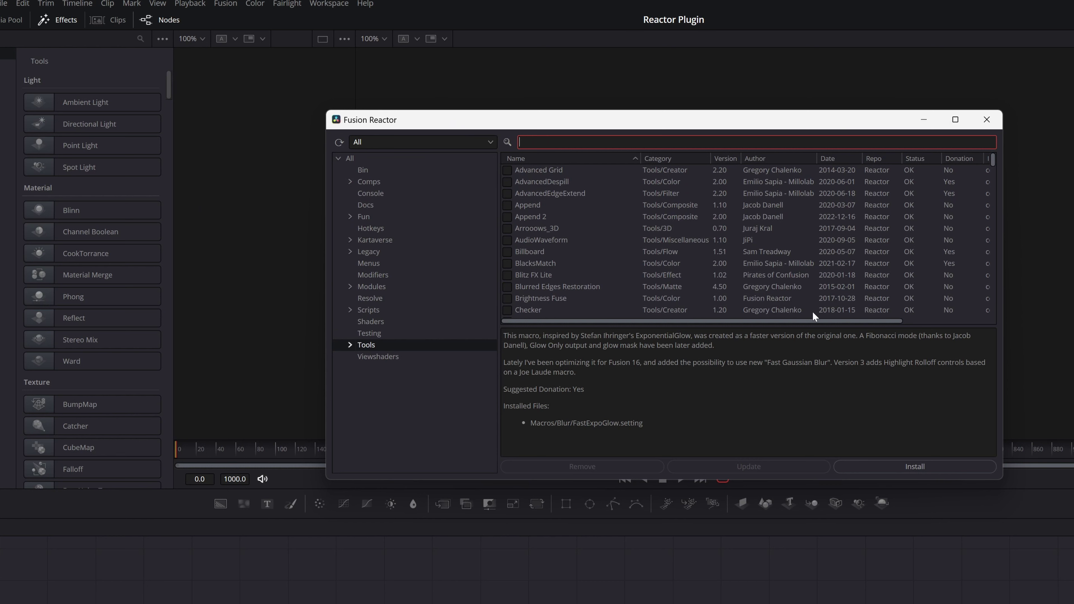
Close Reactor and DaVinci Resolve, then relaunch Resolve from its desktop icon.
left_click(988, 120)
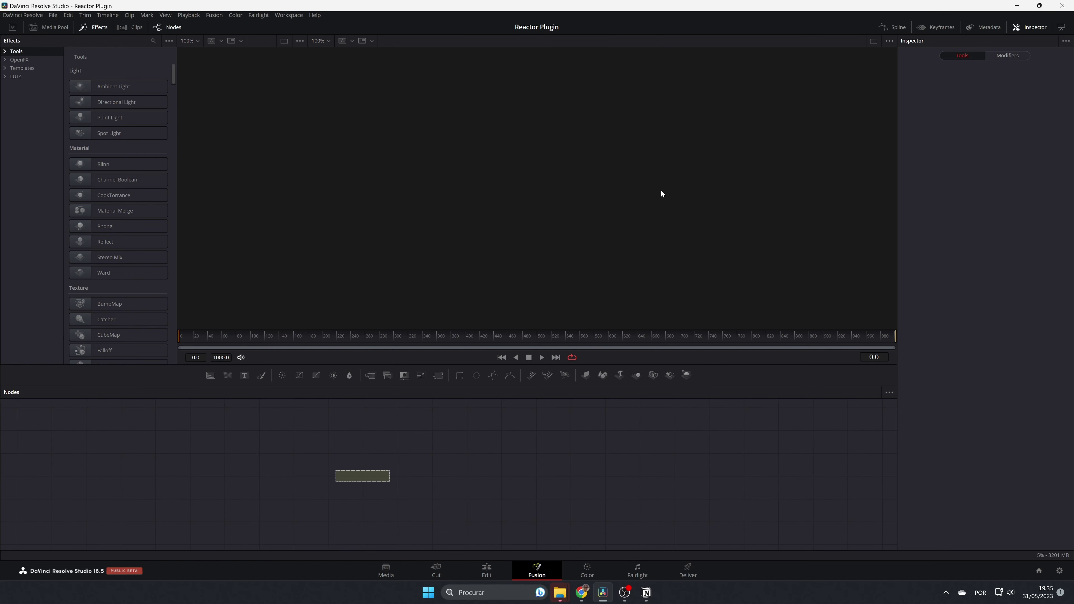
left_click(1062, 6)
key("super+d")
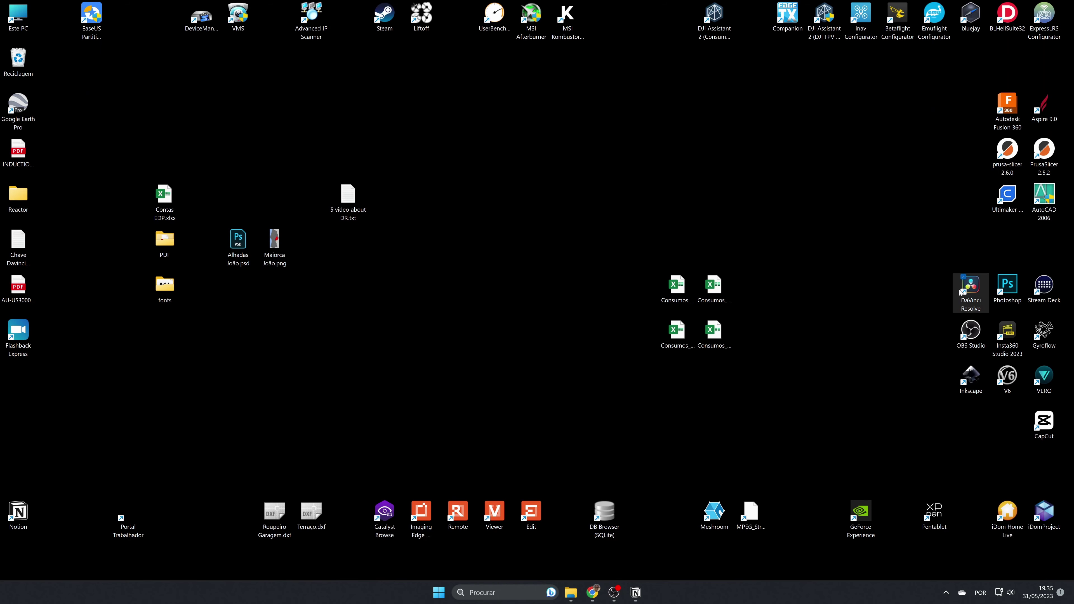
double_click(961, 292)
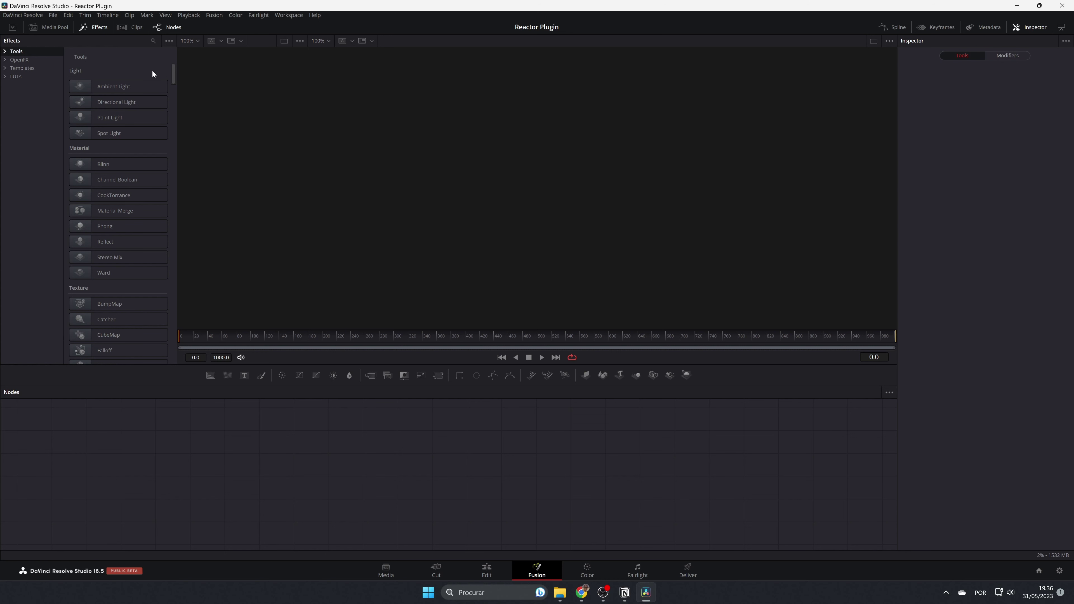
Add a TrackerPlus node to the composition through Select Tool, searching 'track'.
key("shift+space")
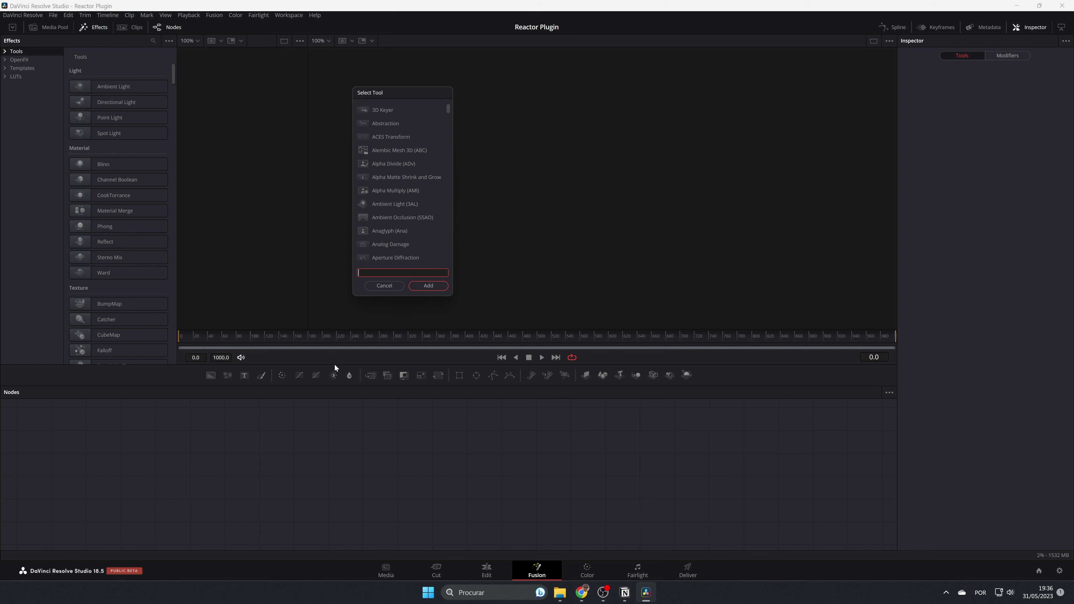
type("track")
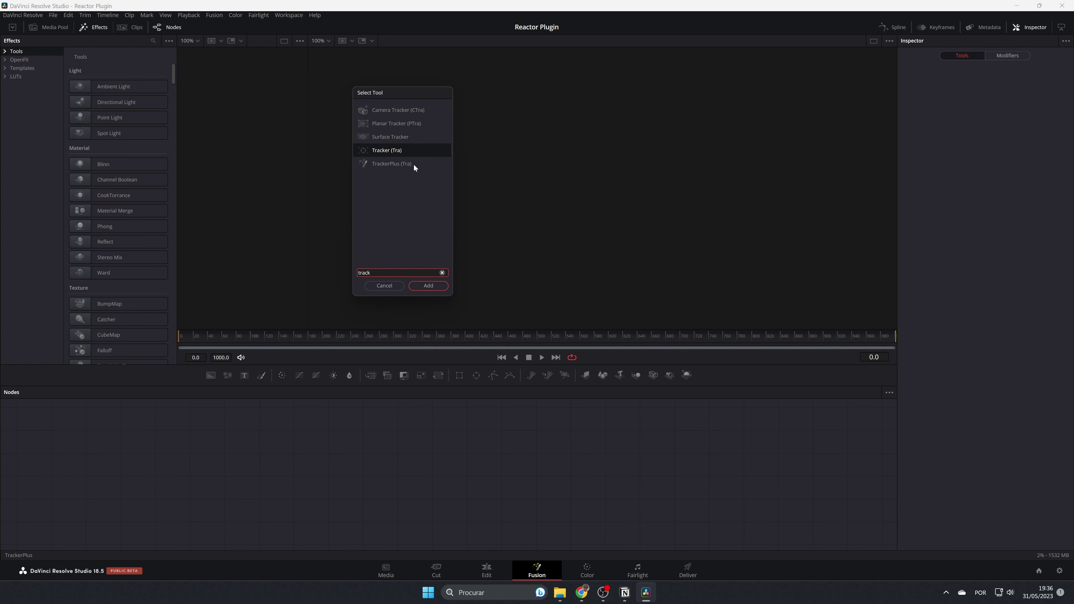
left_click(414, 166)
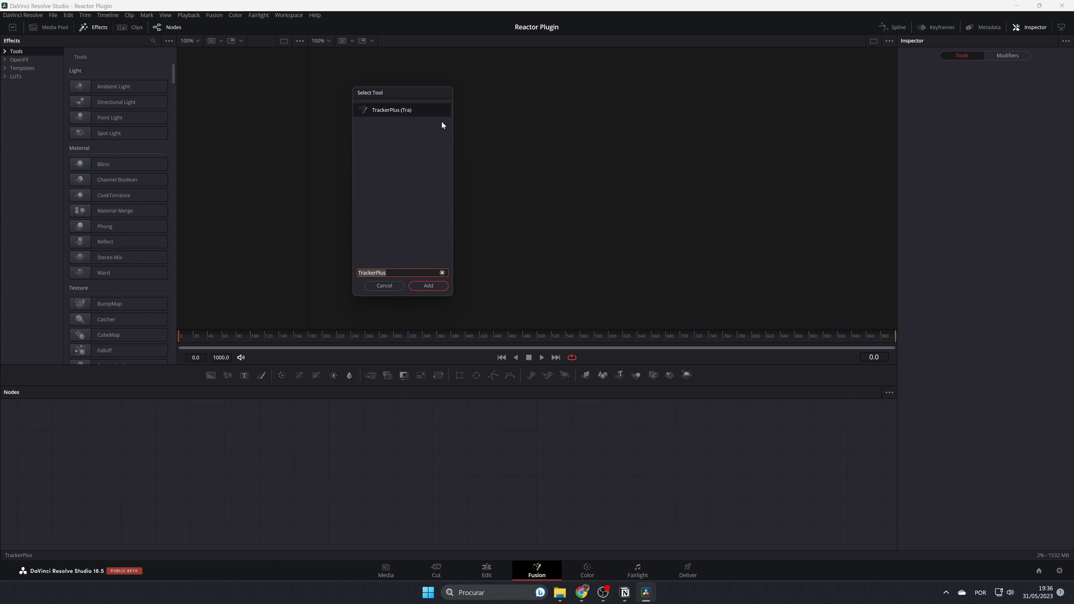
left_click(432, 286)
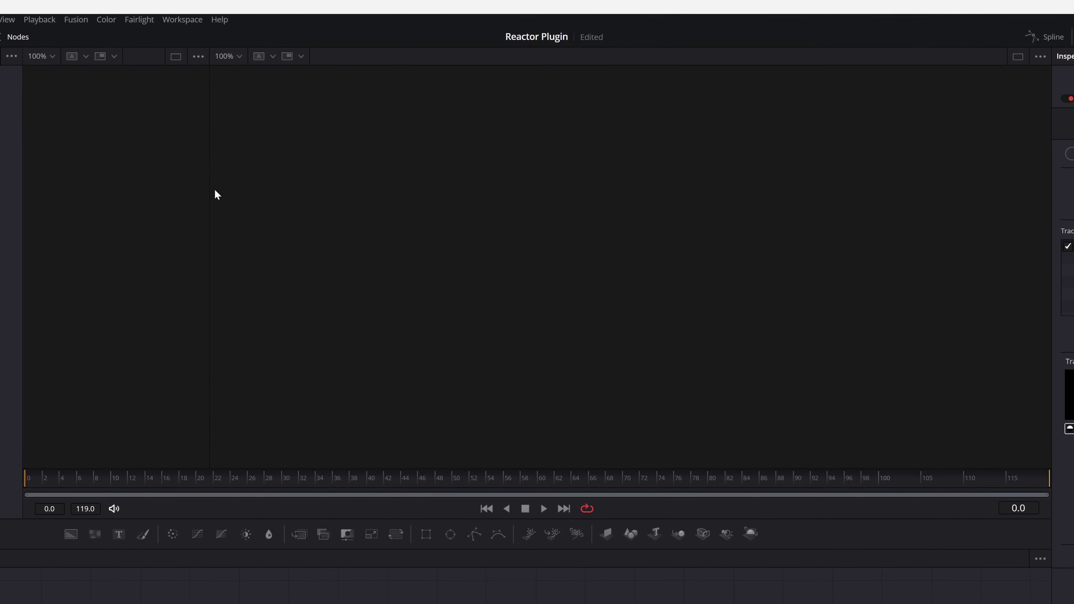
Reopen Reactor through Workspace > Scripts > Reactor > Open Reactor....
left_click(135, 22)
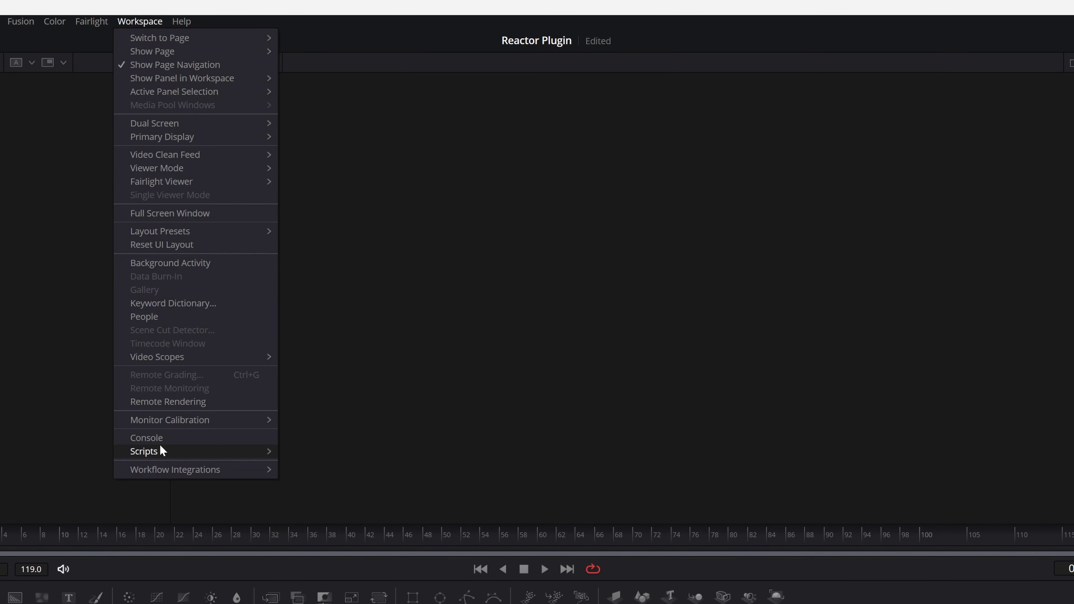
mouse_move(161, 452)
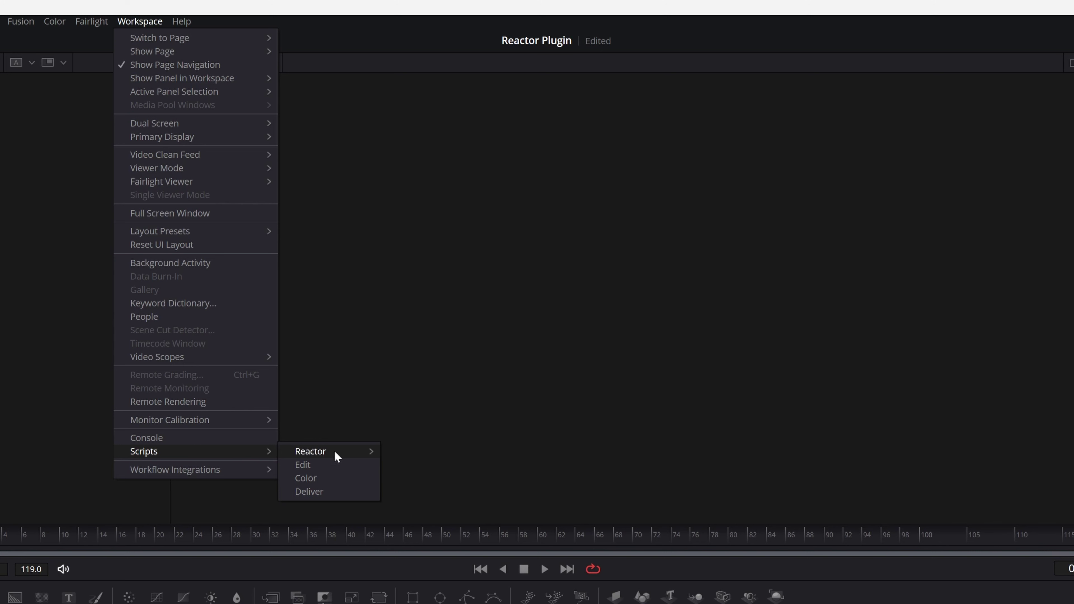
mouse_move(335, 452)
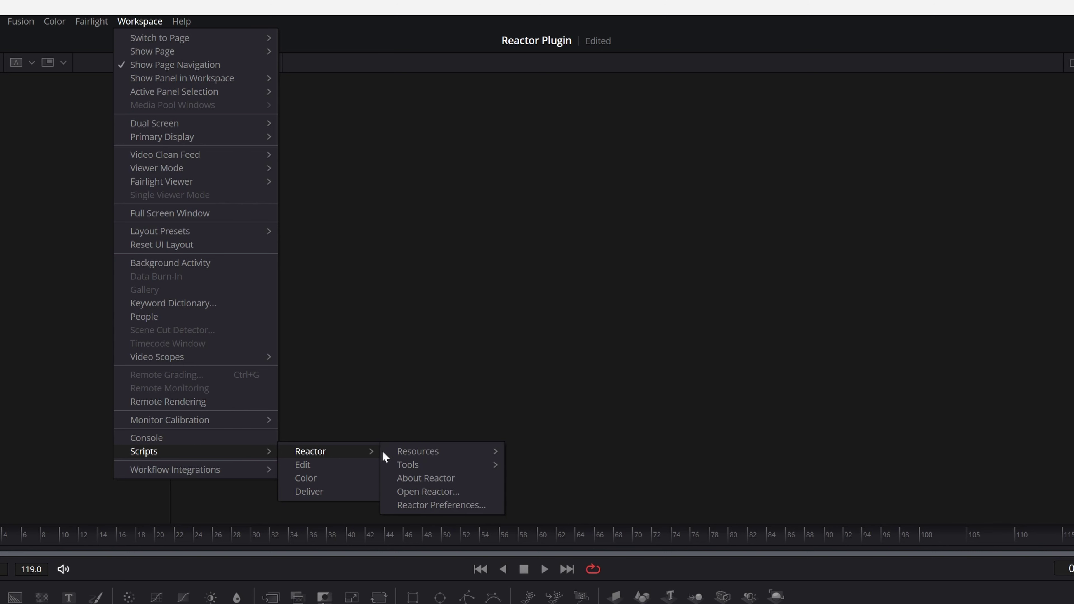
left_click(442, 491)
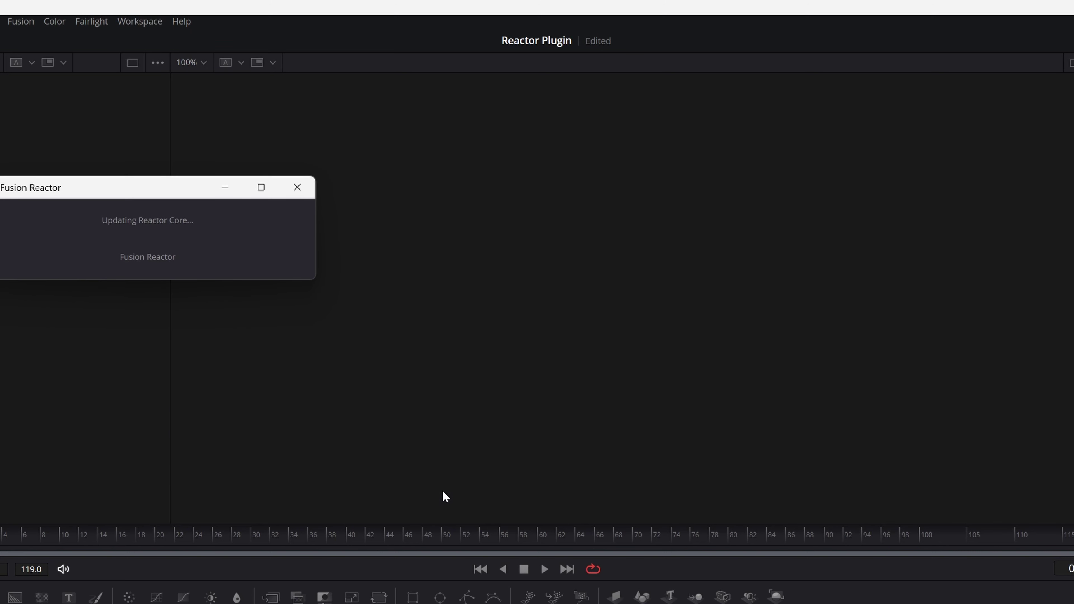